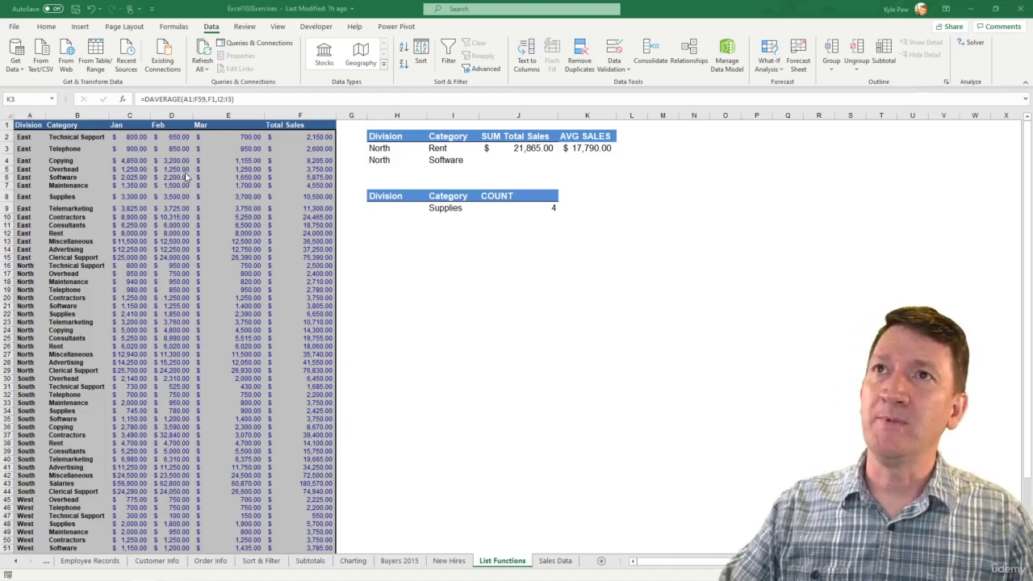
Insert two blank rows above the sales list headers and make the new row 1 taller
{"action": "left_click", "coordinate": [8, 125]}
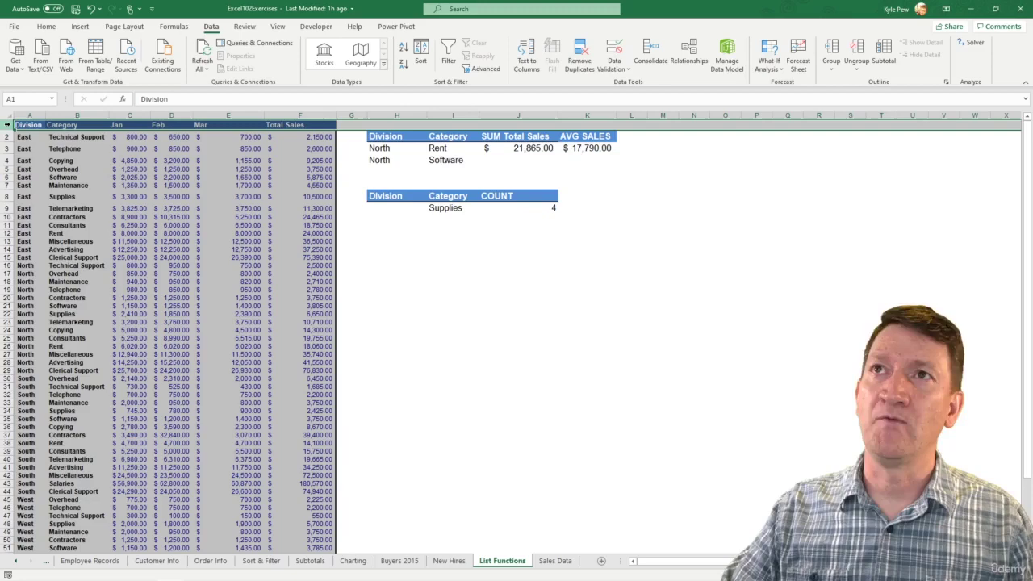
{"action": "right_click", "coordinate": [8, 125]}
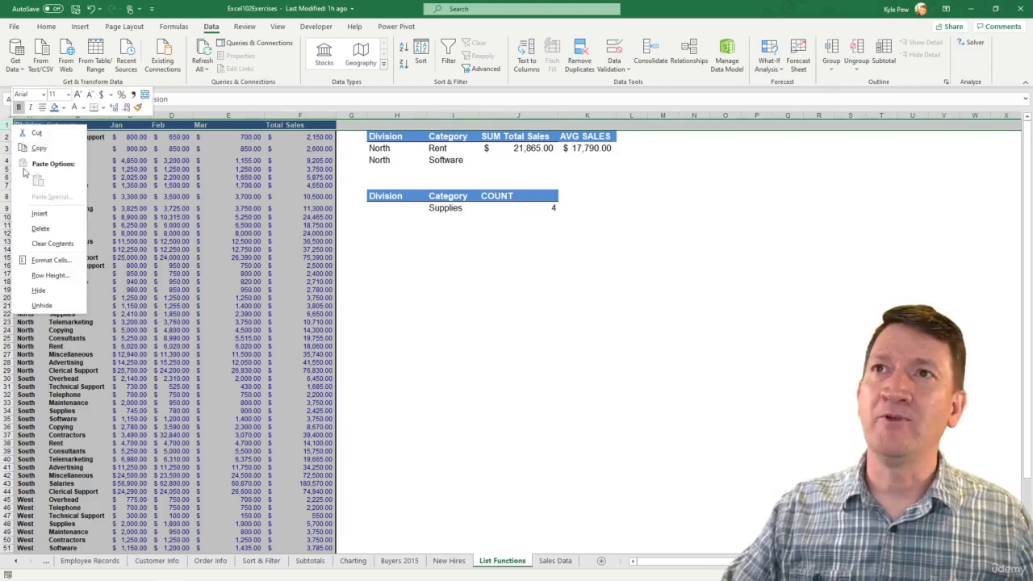
{"action": "left_click", "coordinate": [27, 209]}
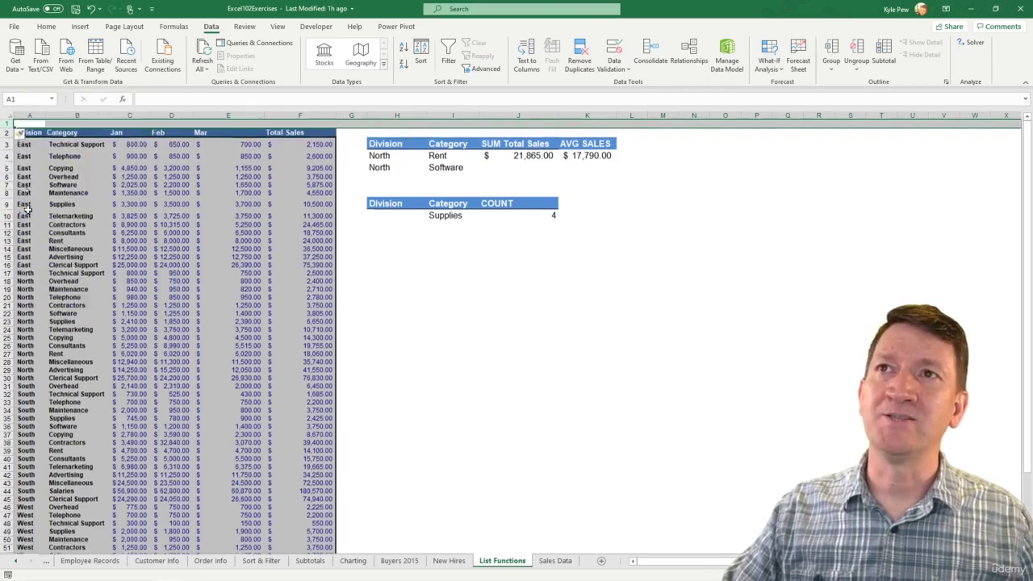
{"action": "right_click", "coordinate": [9, 125]}
{"action": "left_click", "coordinate": [40, 212]}
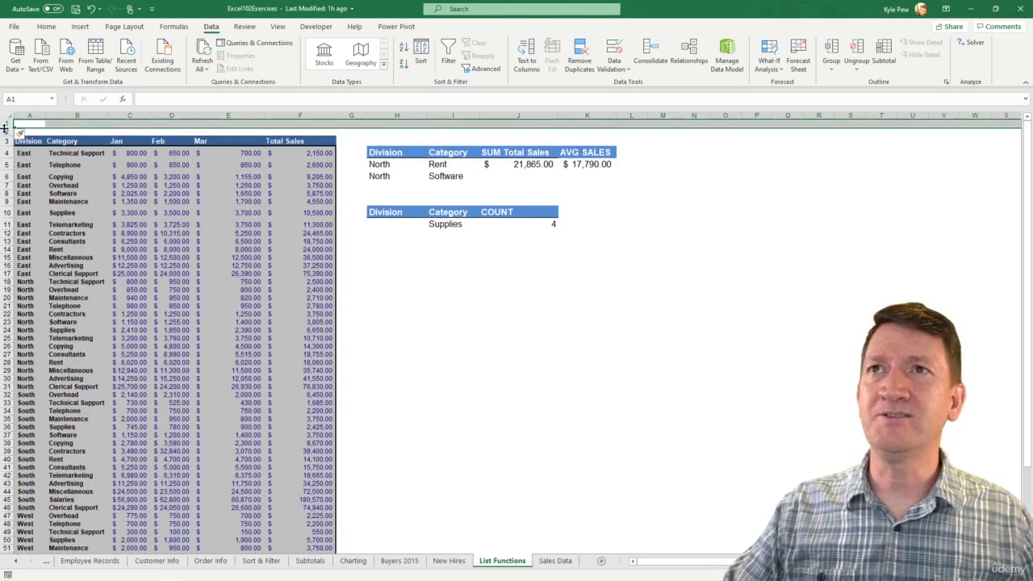
{"action": "left_click_drag", "start_coordinate": [5, 127], "coordinate": [4, 141]}
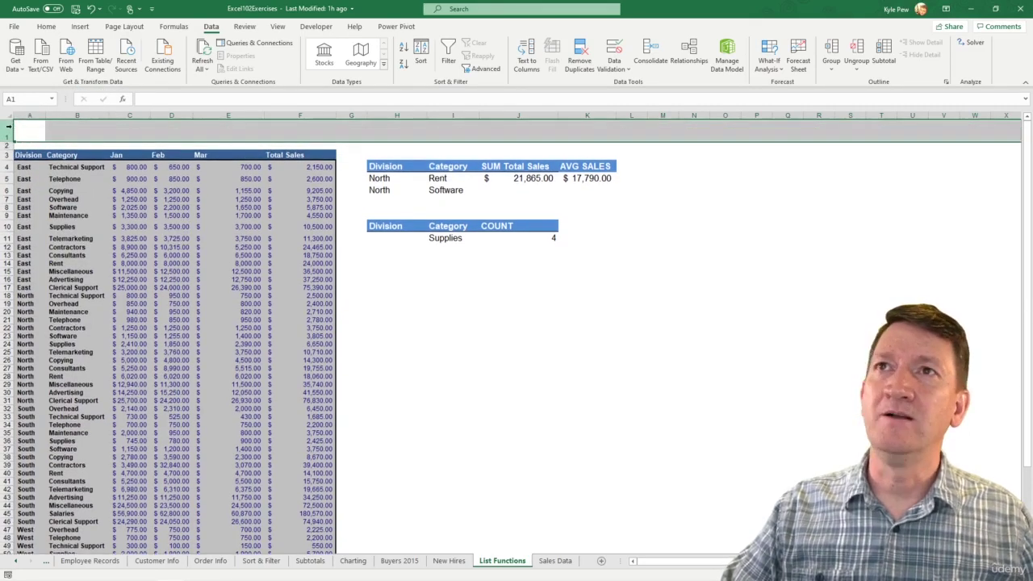
{"action": "left_click", "coordinate": [235, 131]}
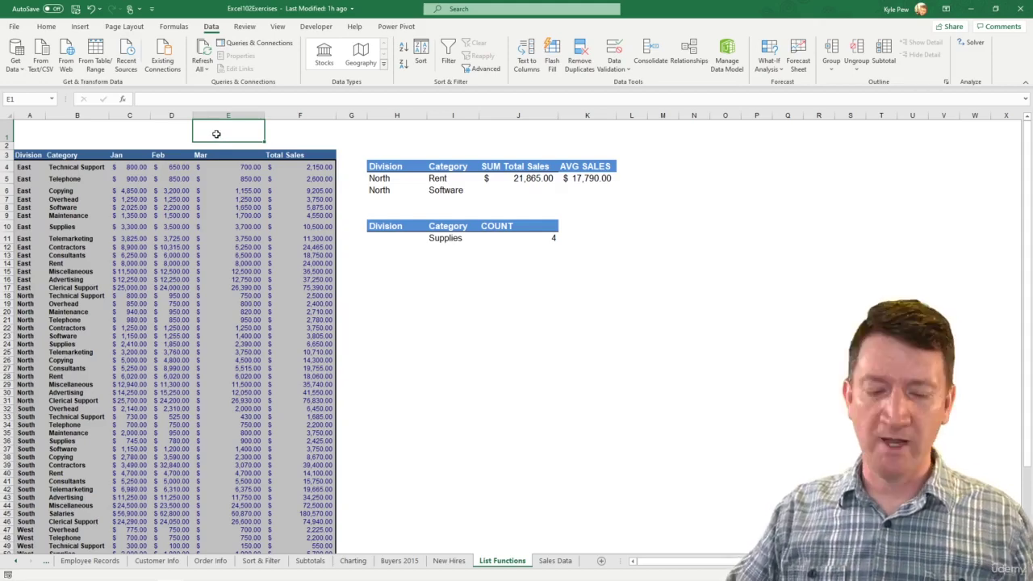
Enter =SUM(F4:F61) in E1 to total the Total Sales column as $1,428,320.00
{"action": "type", "text": "=SUM"}
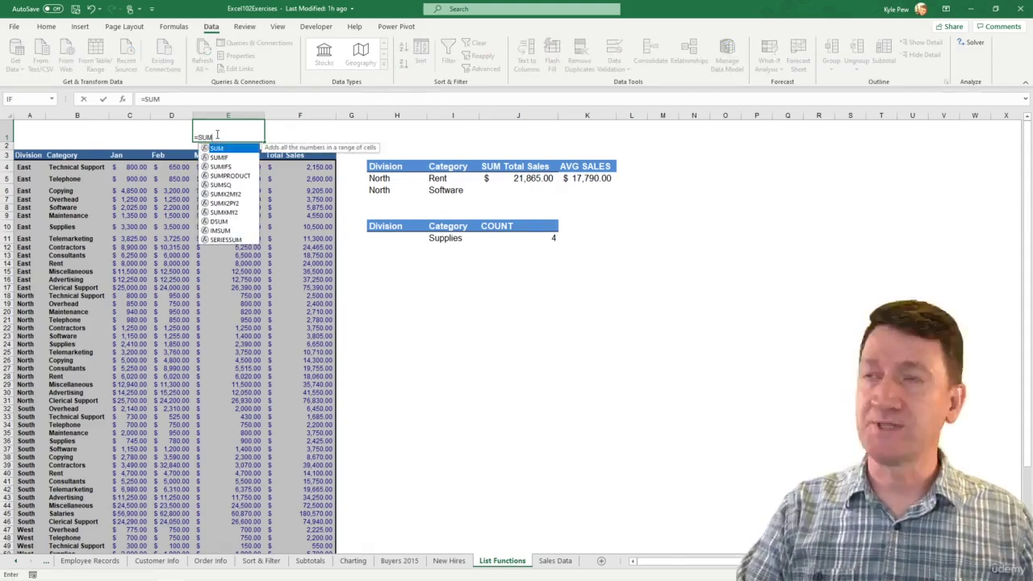
{"action": "type", "text": "("}
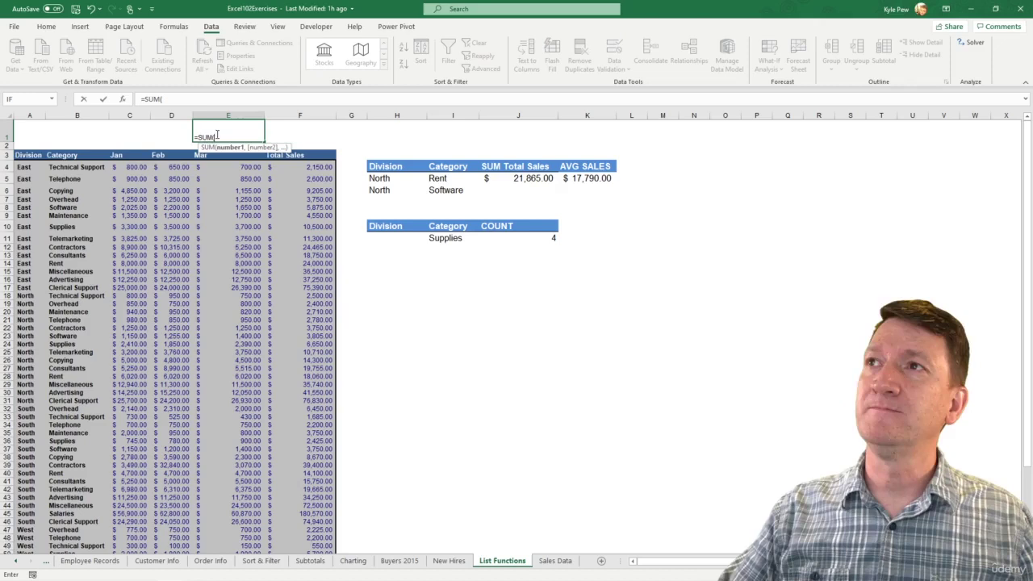
{"action": "left_click", "coordinate": [289, 167]}
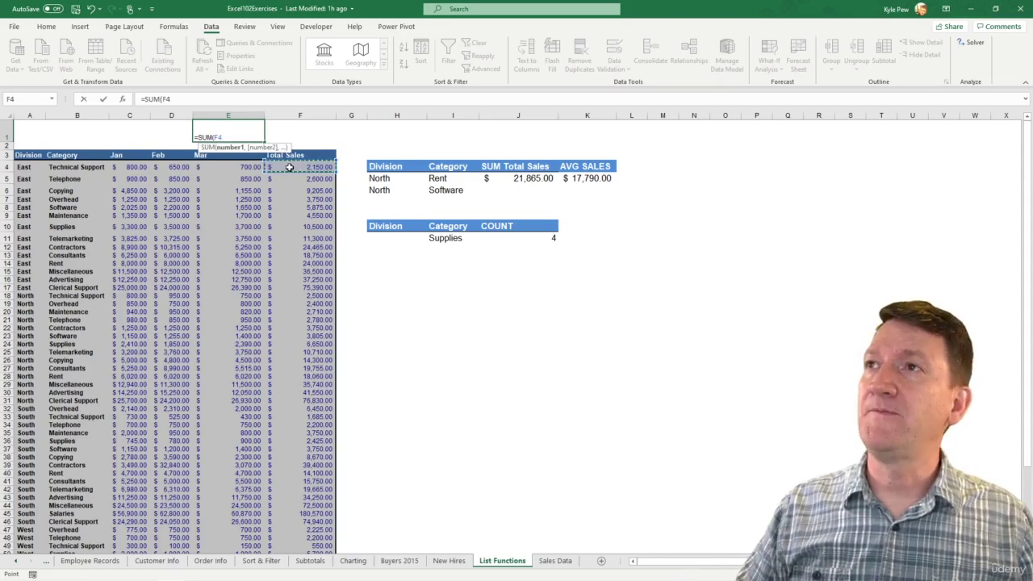
{"action": "key", "text": "ctrl+shift+Down"}
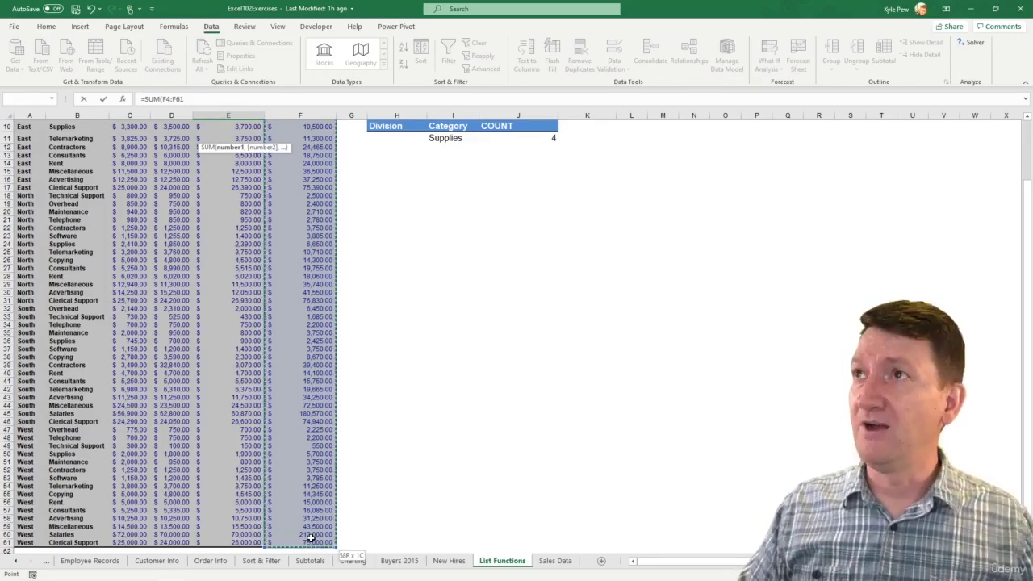
{"action": "key", "text": "Return"}
{"action": "scroll", "coordinate": [667, 489], "scroll_direction": "down", "scroll_amount": 1}
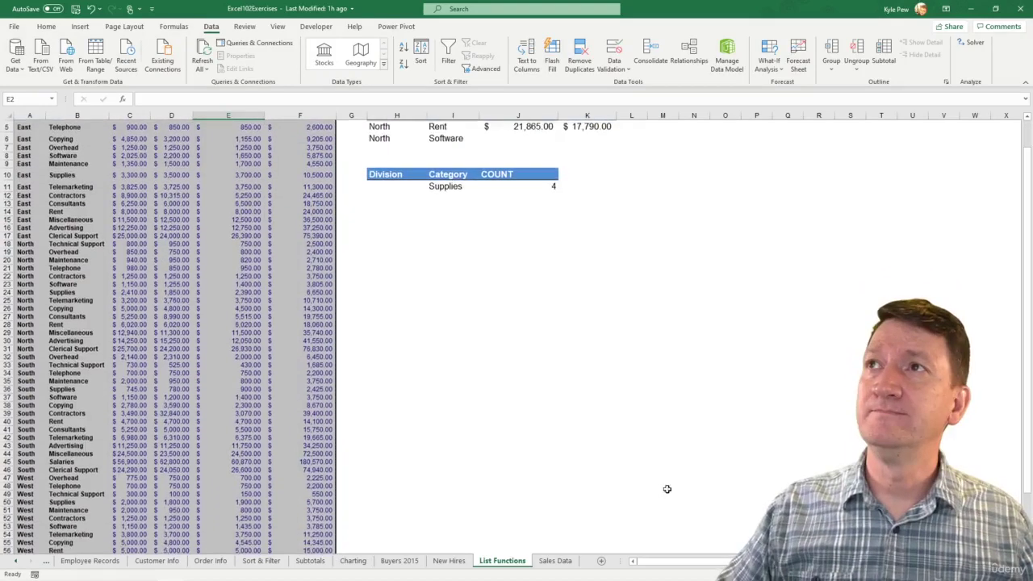
{"action": "scroll", "coordinate": [181, 300], "scroll_direction": "up", "scroll_amount": 2}
Format the E1:F1 total cells as bold with a 16-point font
{"action": "left_click", "coordinate": [231, 138]}
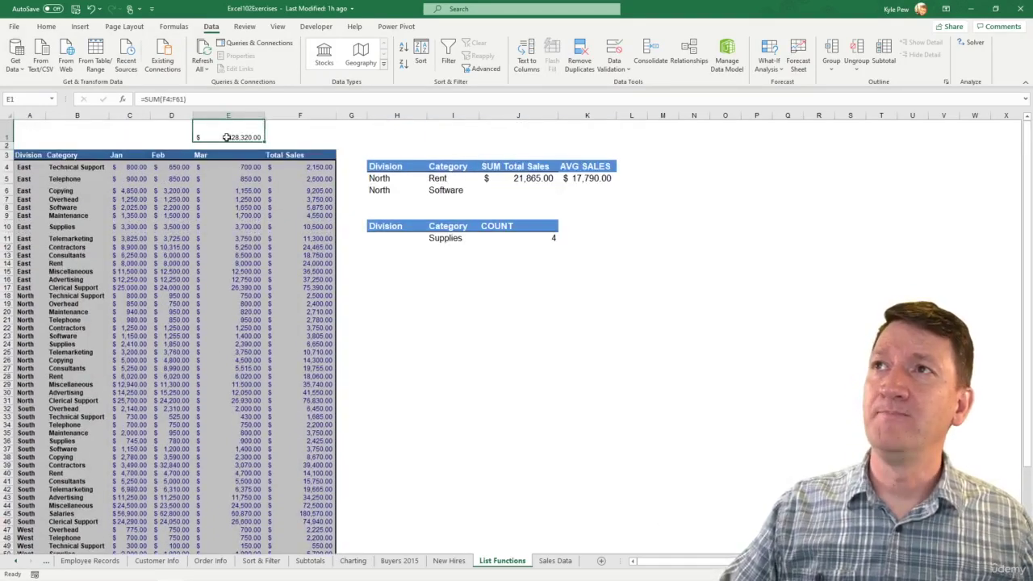
{"action": "left_click_drag", "start_coordinate": [263, 131], "coordinate": [300, 134]}
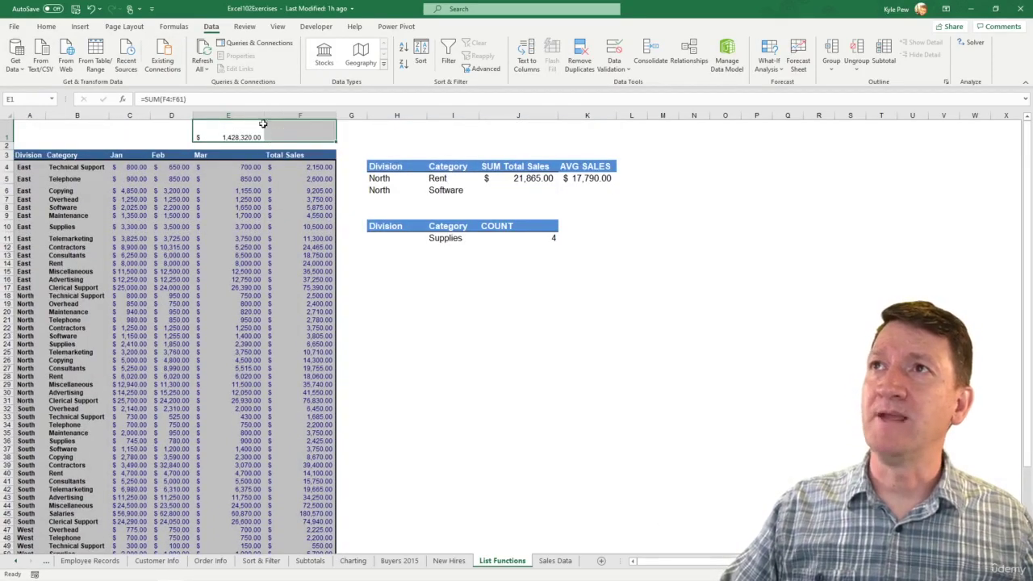
{"action": "left_click", "coordinate": [58, 29]}
{"action": "left_click", "coordinate": [188, 47]}
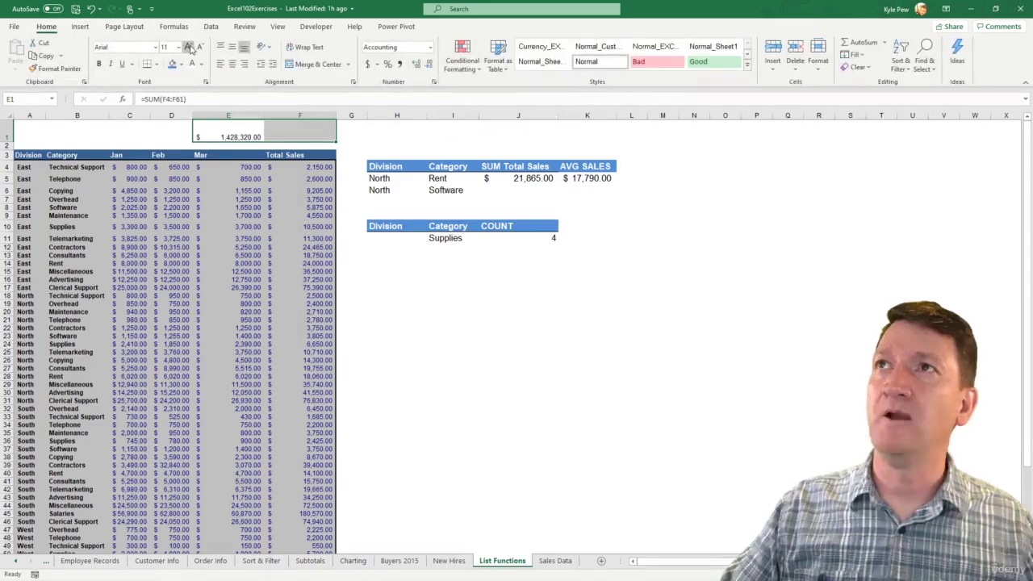
{"action": "left_click", "coordinate": [188, 47]}
{"action": "left_click", "coordinate": [188, 47]}
{"action": "left_click", "coordinate": [188, 47]}
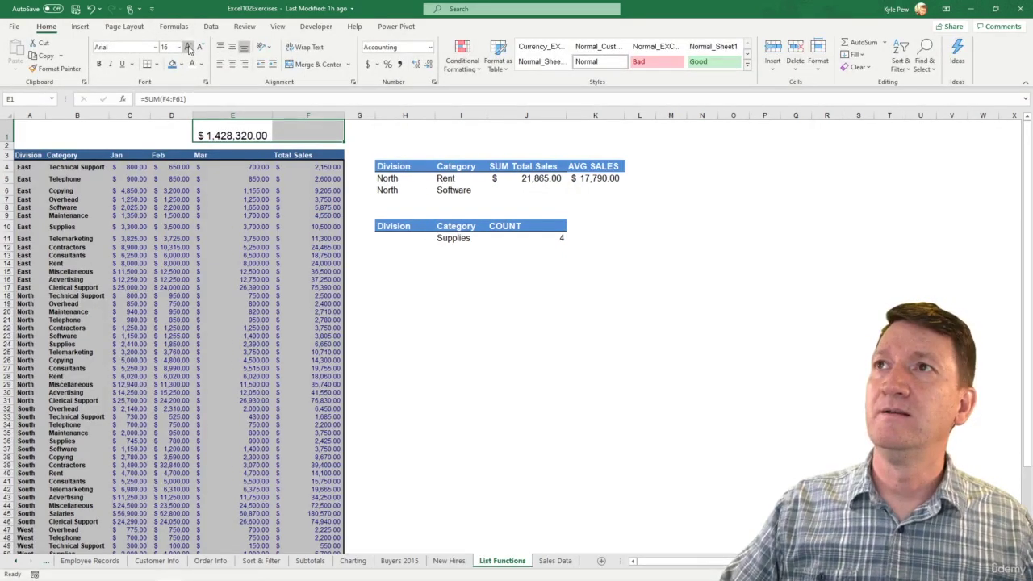
{"action": "left_click", "coordinate": [98, 64]}
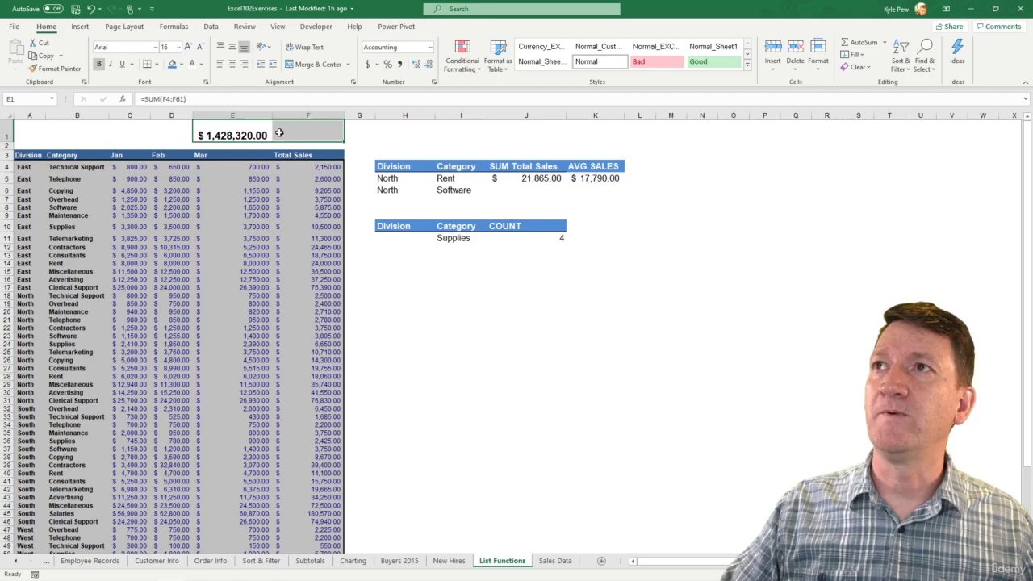
{"action": "left_click", "coordinate": [278, 132]}
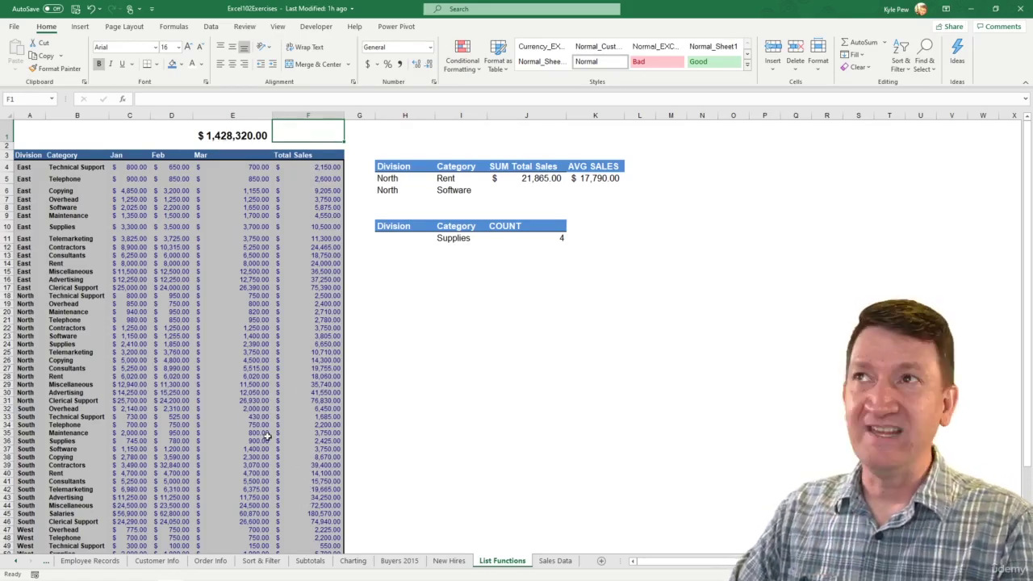
{"action": "left_click", "coordinate": [234, 135]}
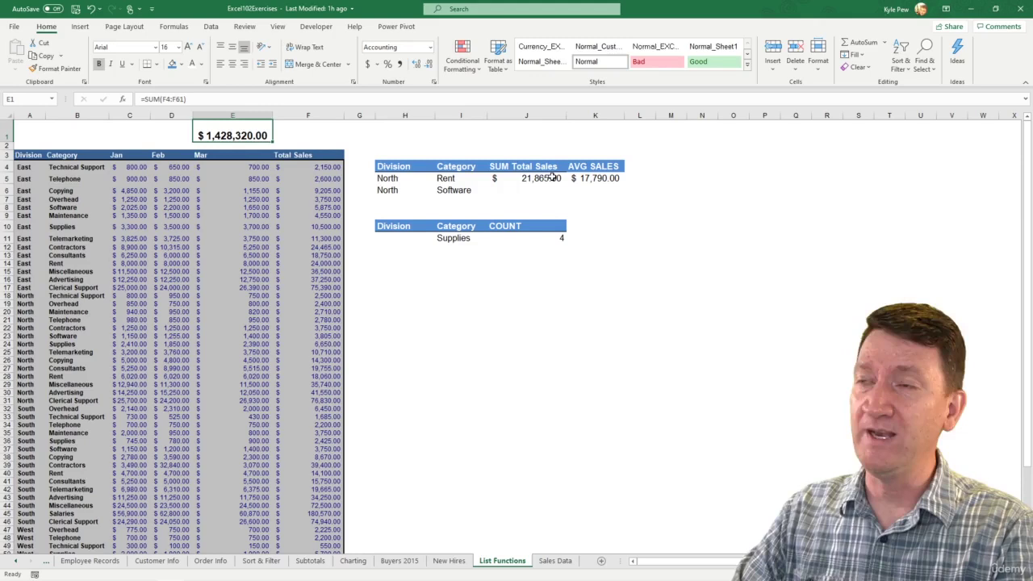
{"action": "left_click", "coordinate": [553, 177]}
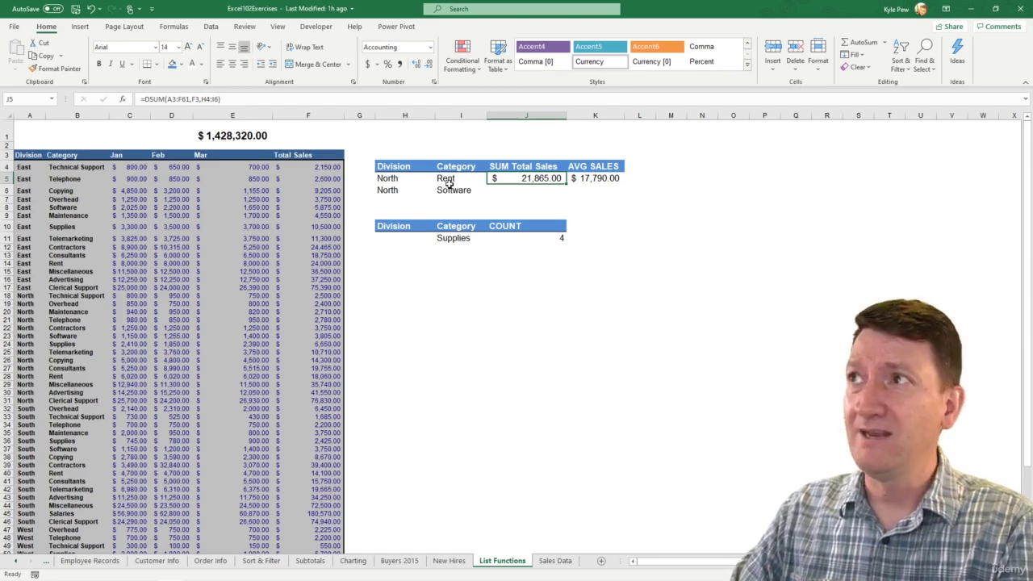
{"action": "left_click_drag", "start_coordinate": [441, 166], "coordinate": [445, 179]}
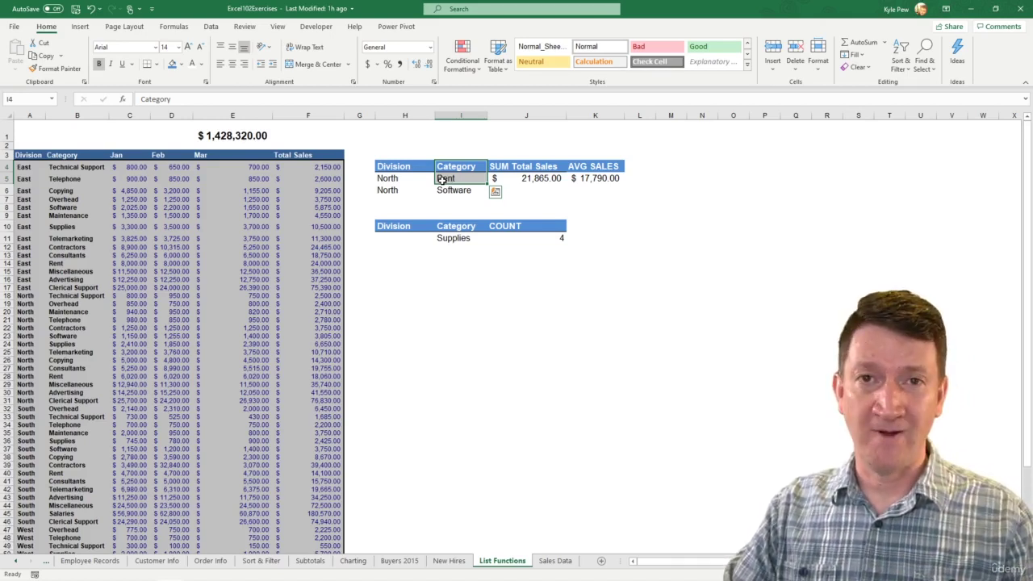
{"action": "left_click", "coordinate": [288, 134]}
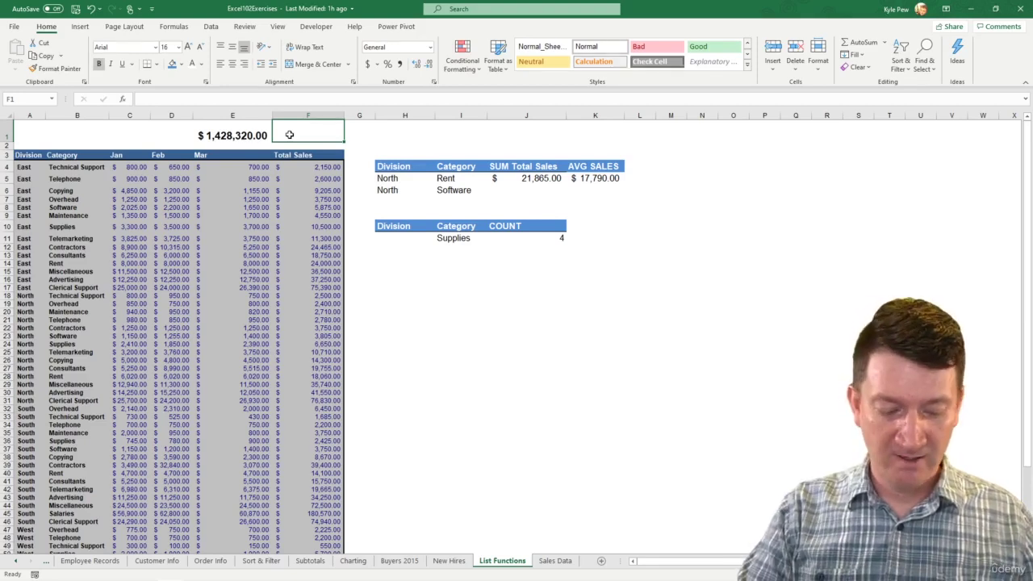
Start a =SUBTOTAL( formula in F1 and bring up its Function Arguments window
{"action": "type", "text": "=sub"}
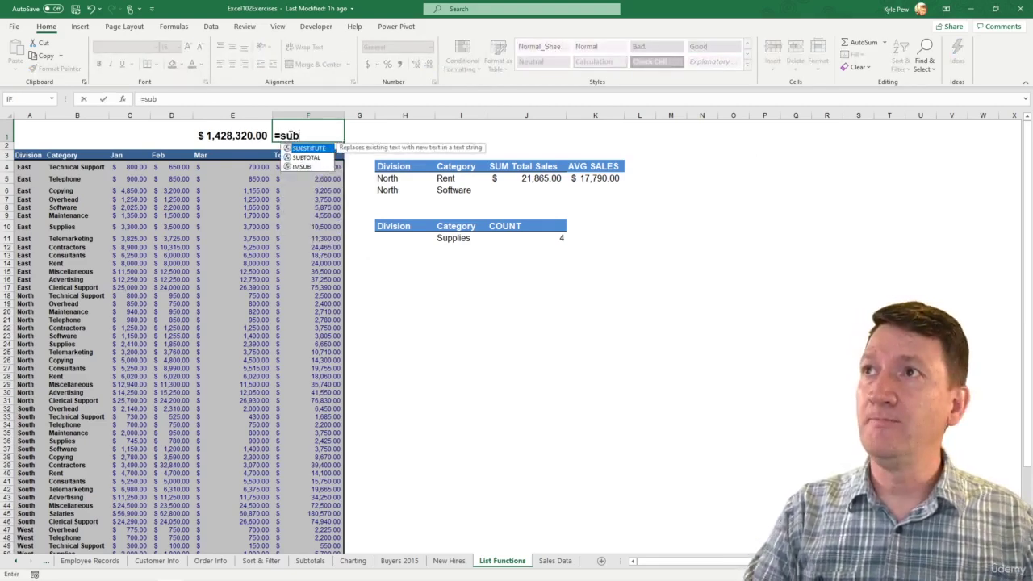
{"action": "double_click", "coordinate": [306, 158]}
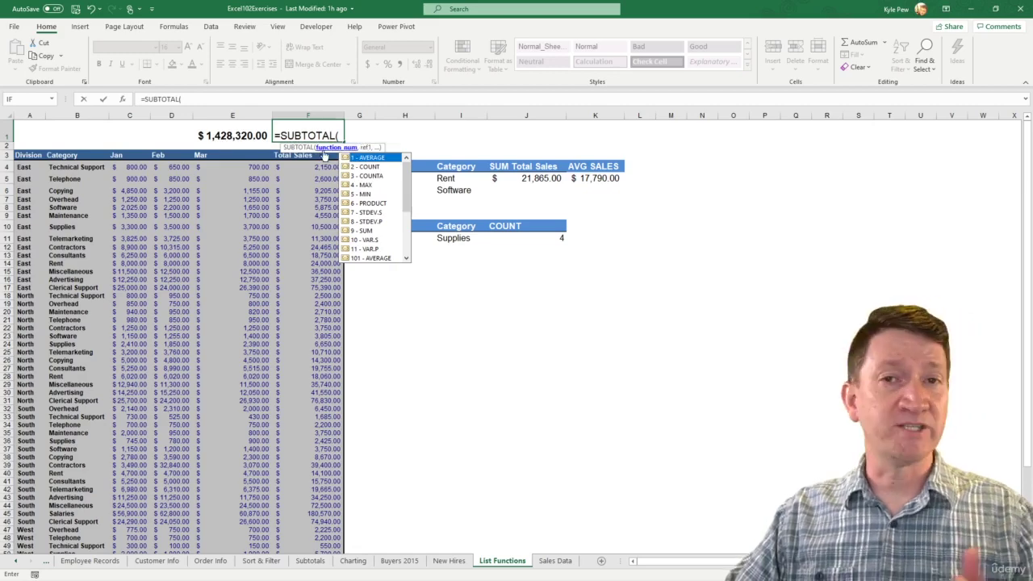
{"action": "left_click", "coordinate": [123, 100]}
{"action": "left_click_drag", "start_coordinate": [393, 227], "coordinate": [239, 180]}
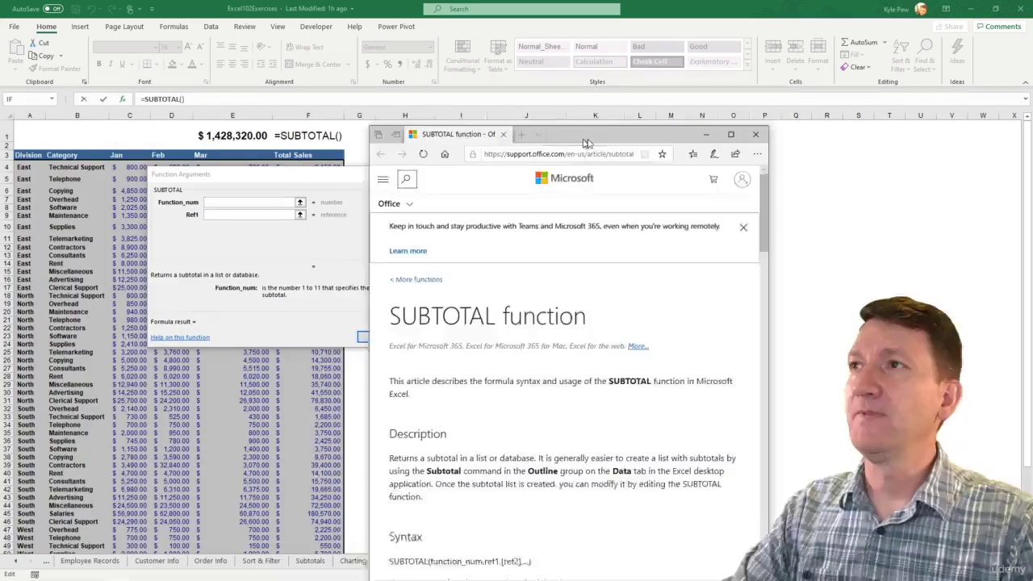
Read the Function_num codes table in the SUBTOTAL help article, then return to Excel
{"action": "left_click_drag", "start_coordinate": [589, 138], "coordinate": [546, 46]}
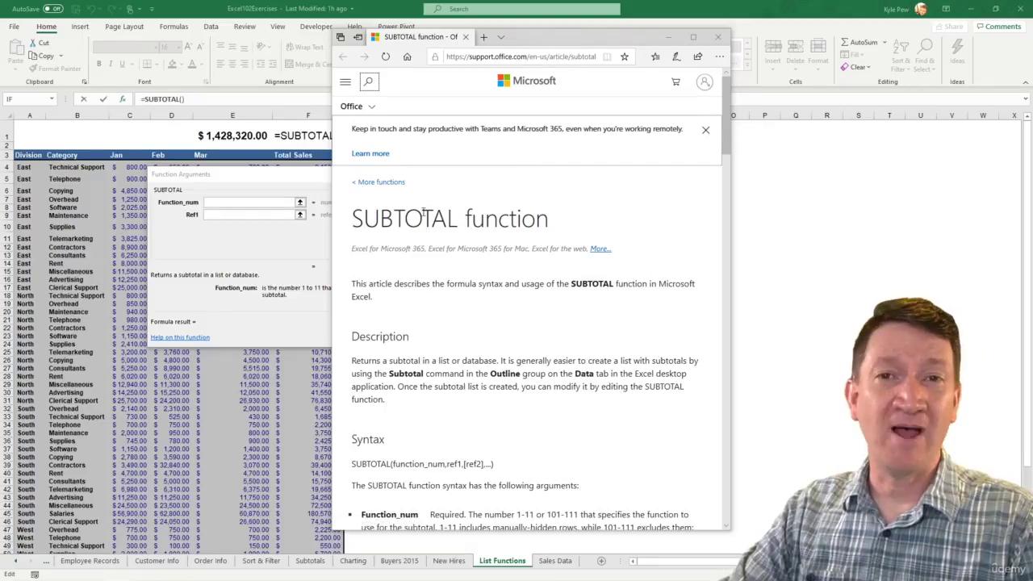
{"action": "scroll", "coordinate": [435, 304], "scroll_direction": "down", "scroll_amount": 7}
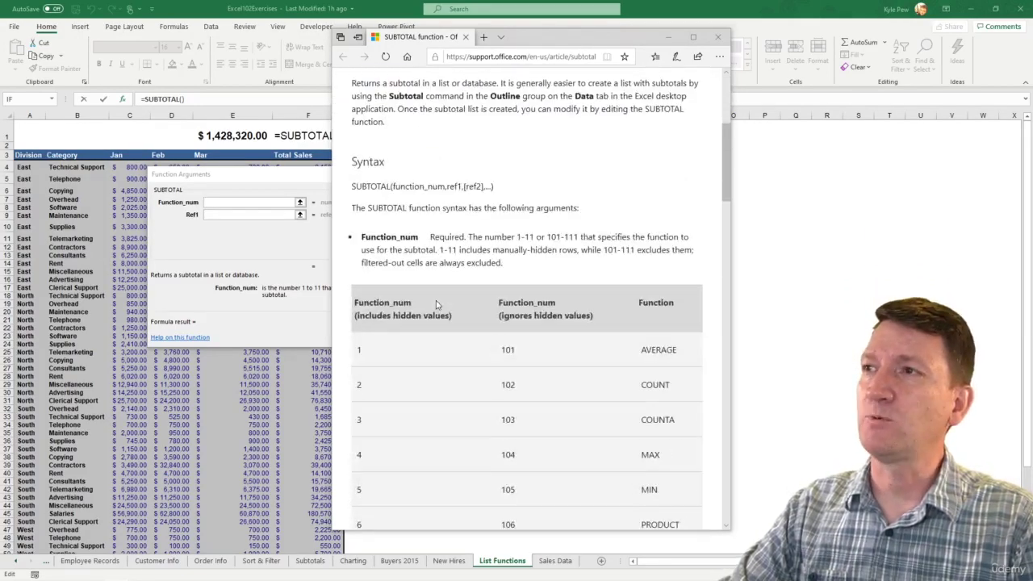
{"action": "scroll", "coordinate": [436, 304], "scroll_direction": "up", "scroll_amount": 2}
{"action": "scroll", "coordinate": [436, 304], "scroll_direction": "down", "scroll_amount": 2}
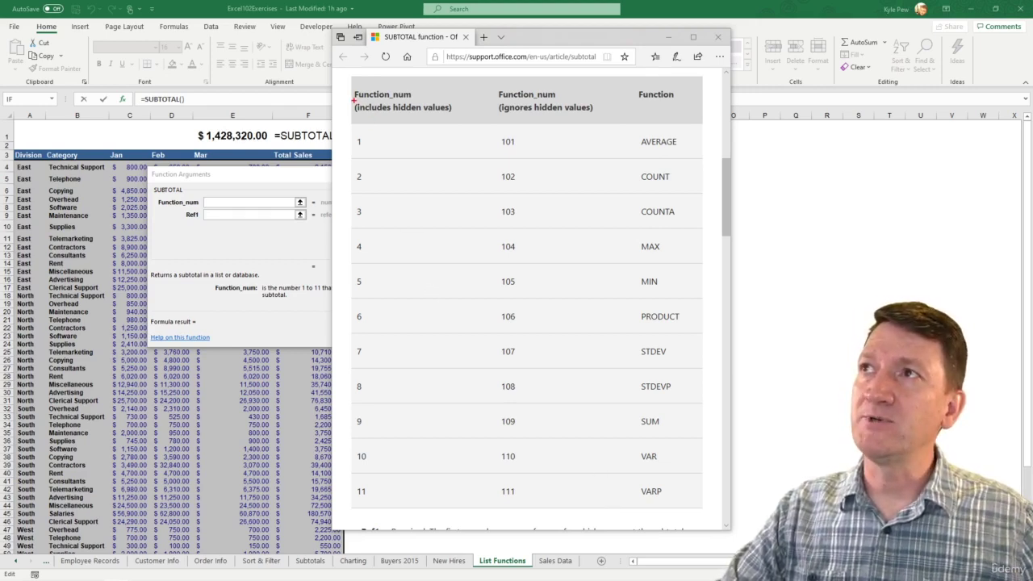
{"action": "left_click_drag", "start_coordinate": [353, 98], "coordinate": [456, 119]}
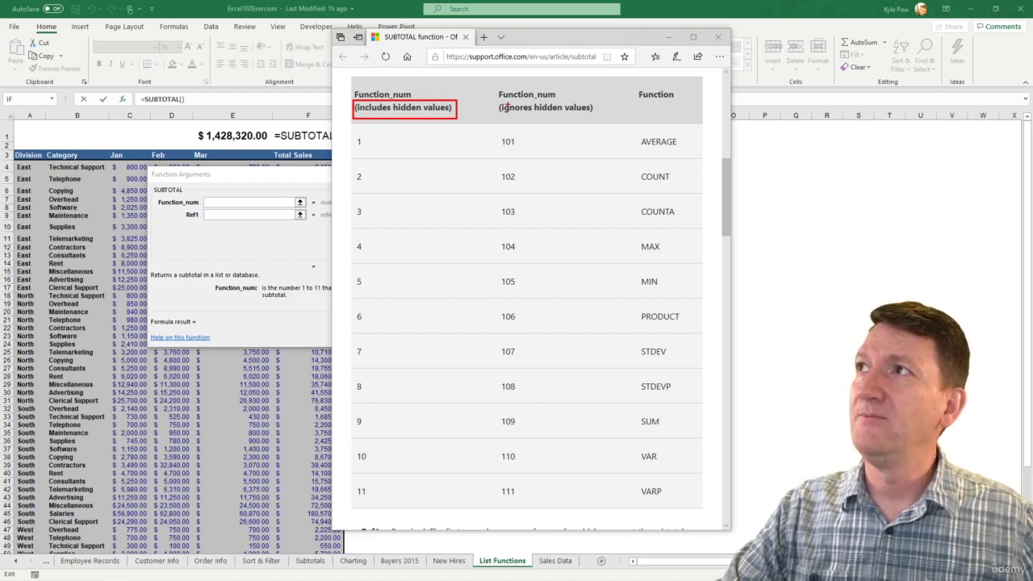
{"action": "left_click_drag", "start_coordinate": [496, 100], "coordinate": [601, 119]}
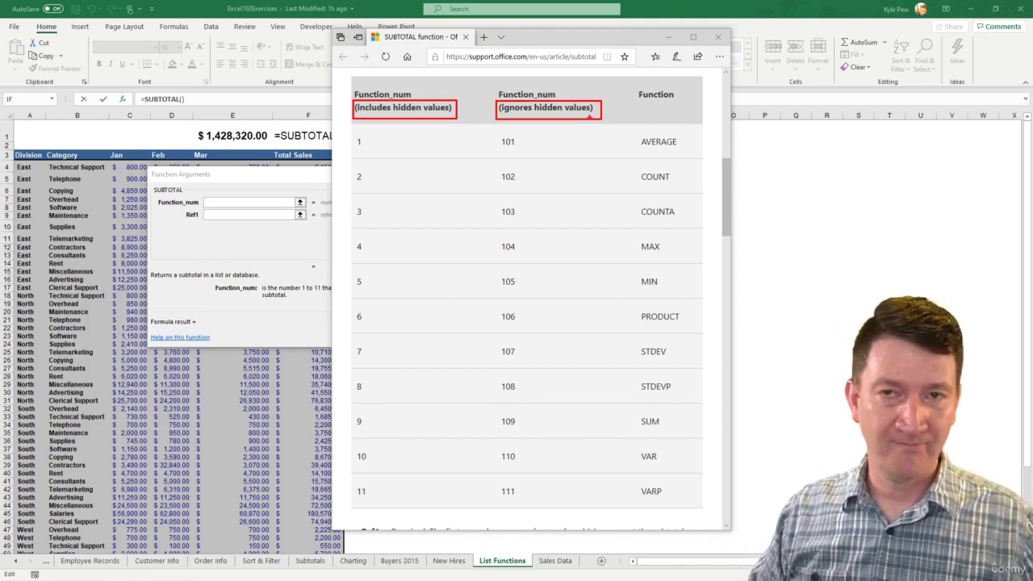
{"action": "key", "text": "Escape"}
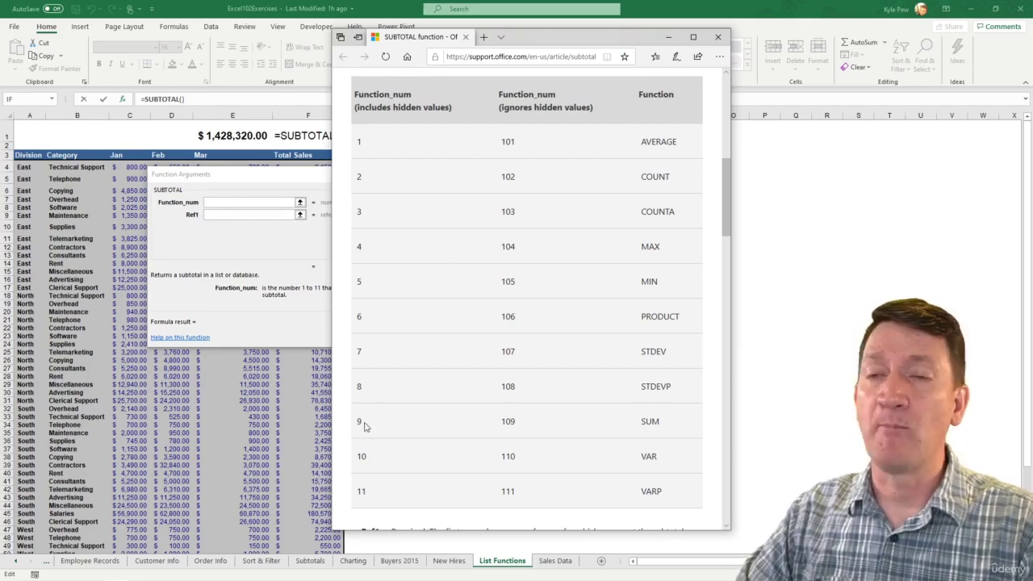
{"action": "key", "text": "alt+Tab"}
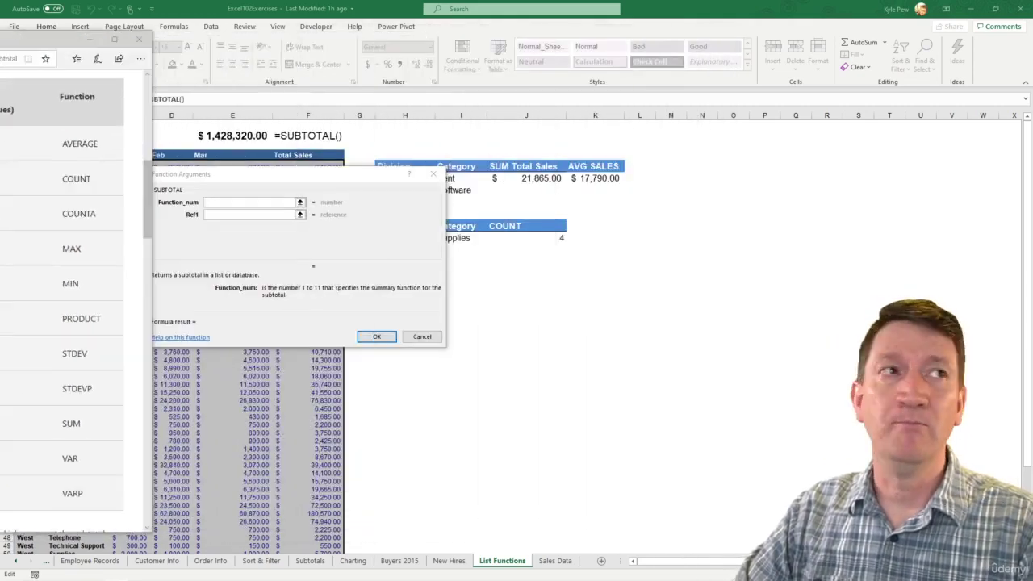
Enter =SUBTOTAL(9,F4:F61) in F1 and give it Accounting number format
{"action": "left_click", "coordinate": [212, 201]}
{"action": "type", "text": "9"}
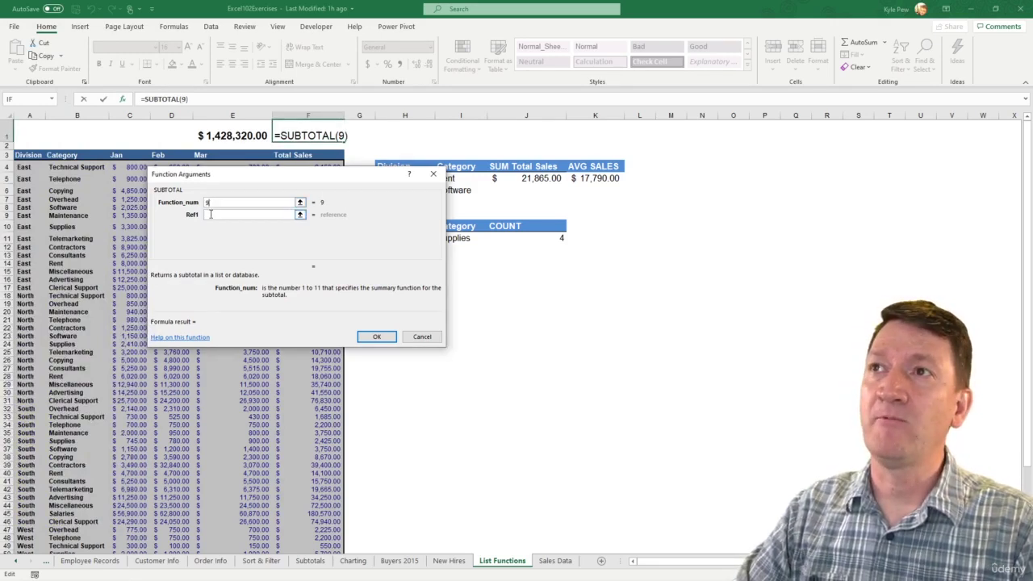
{"action": "left_click", "coordinate": [209, 214]}
{"action": "left_click_drag", "start_coordinate": [223, 182], "coordinate": [441, 208]}
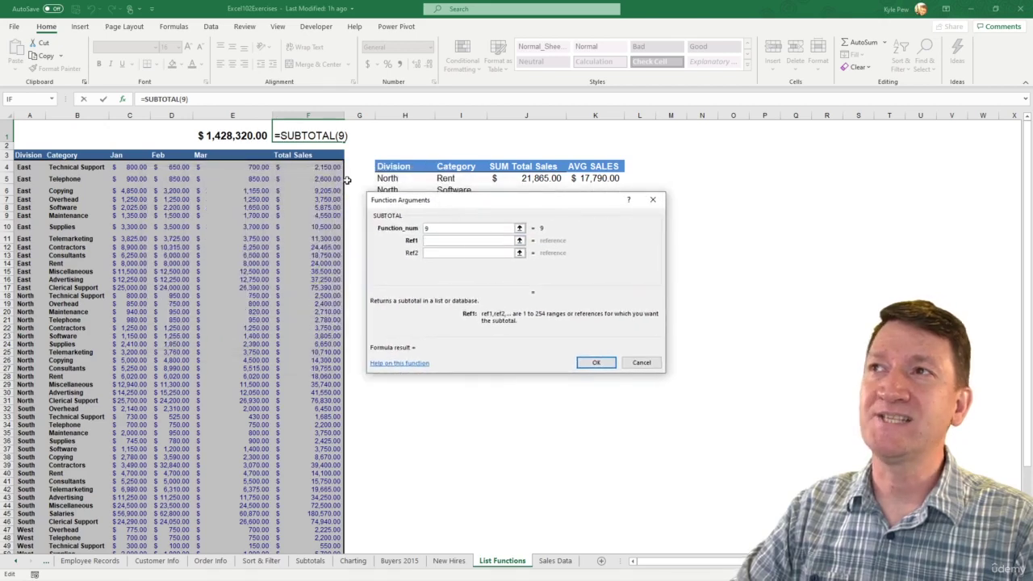
{"action": "left_click", "coordinate": [297, 167]}
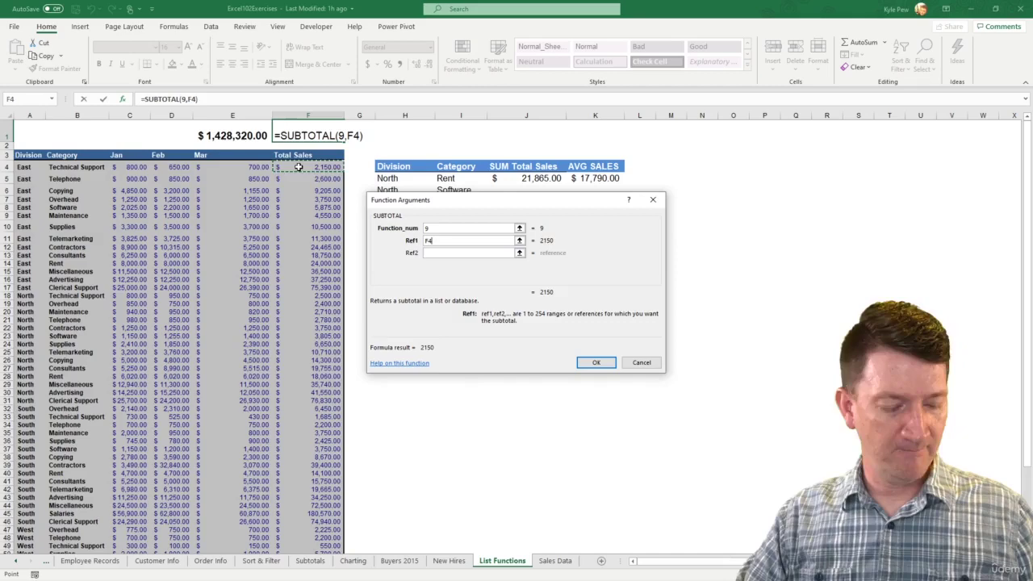
{"action": "key", "text": "ctrl+shift+Down"}
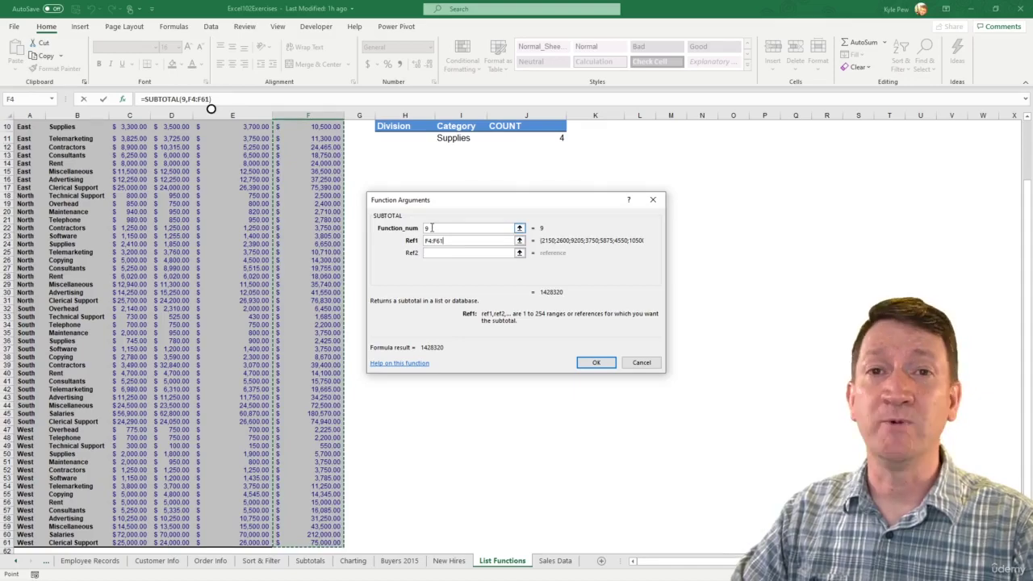
{"action": "left_click", "coordinate": [596, 362]}
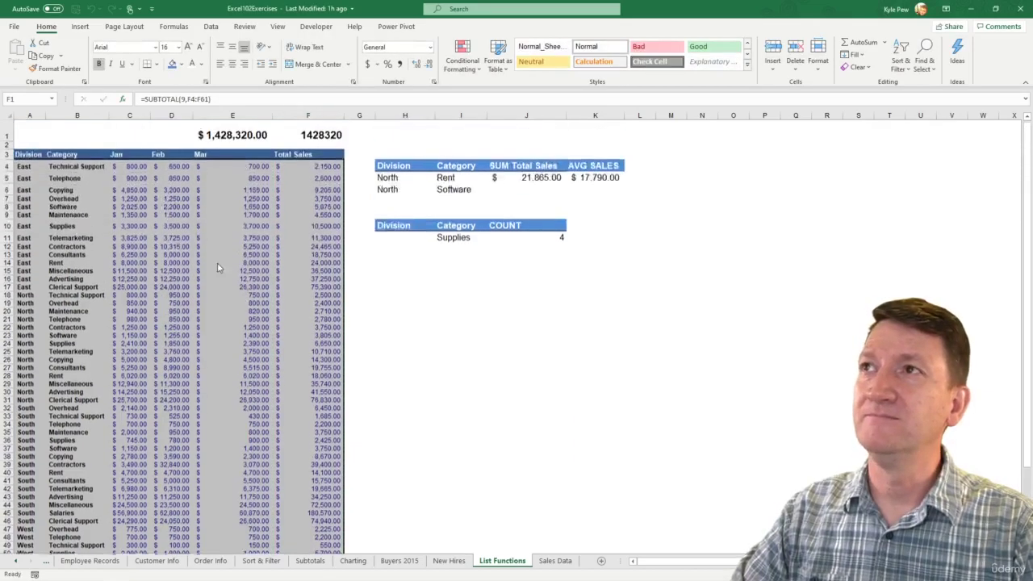
{"action": "left_click", "coordinate": [314, 135]}
{"action": "left_click", "coordinate": [368, 64]}
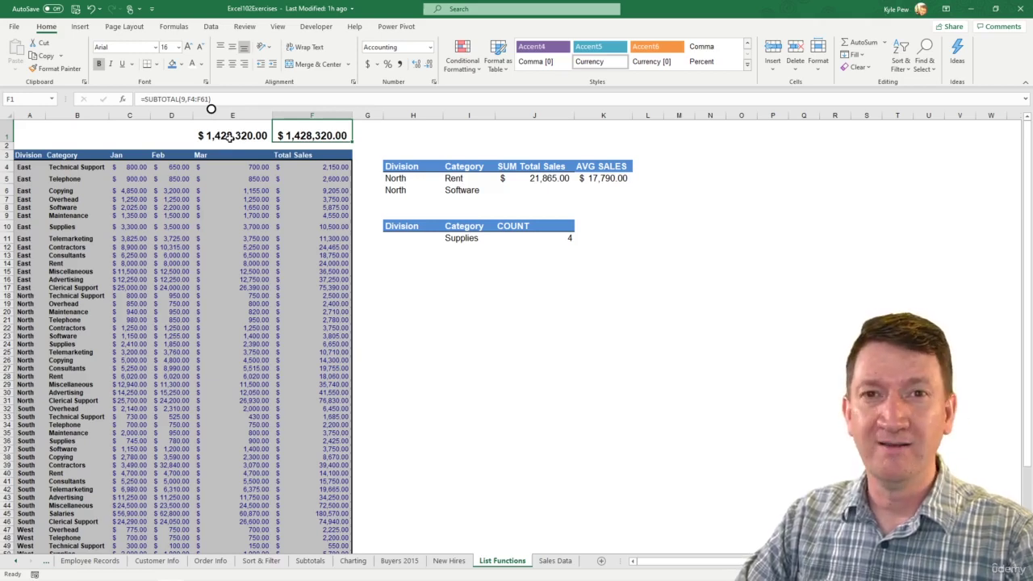
{"action": "left_click", "coordinate": [185, 272]}
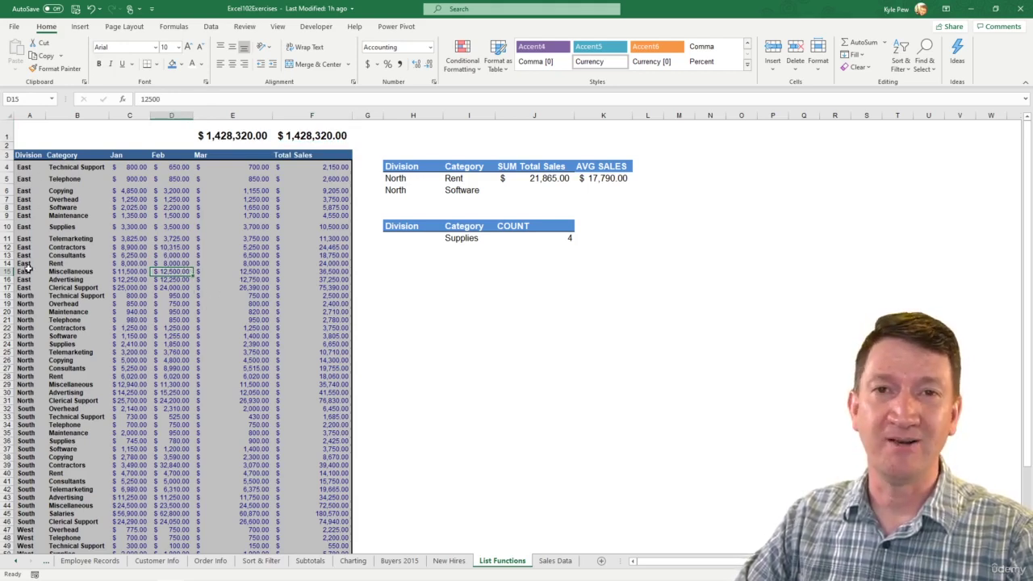
{"action": "left_click", "coordinate": [124, 216]}
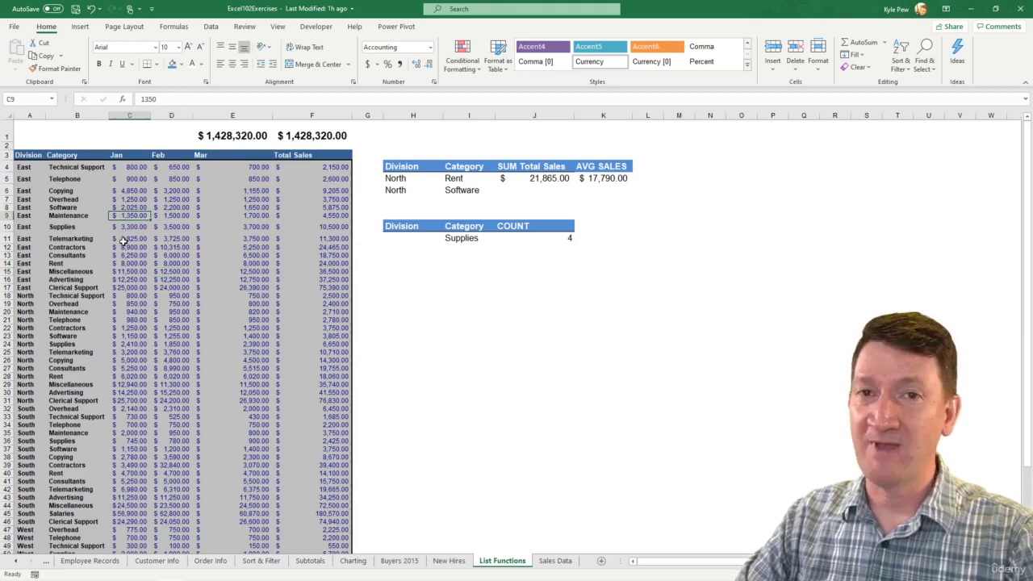
Filter the Division column to East only, so F1's subtotal drops to $266,285.00
{"action": "left_click", "coordinate": [210, 25]}
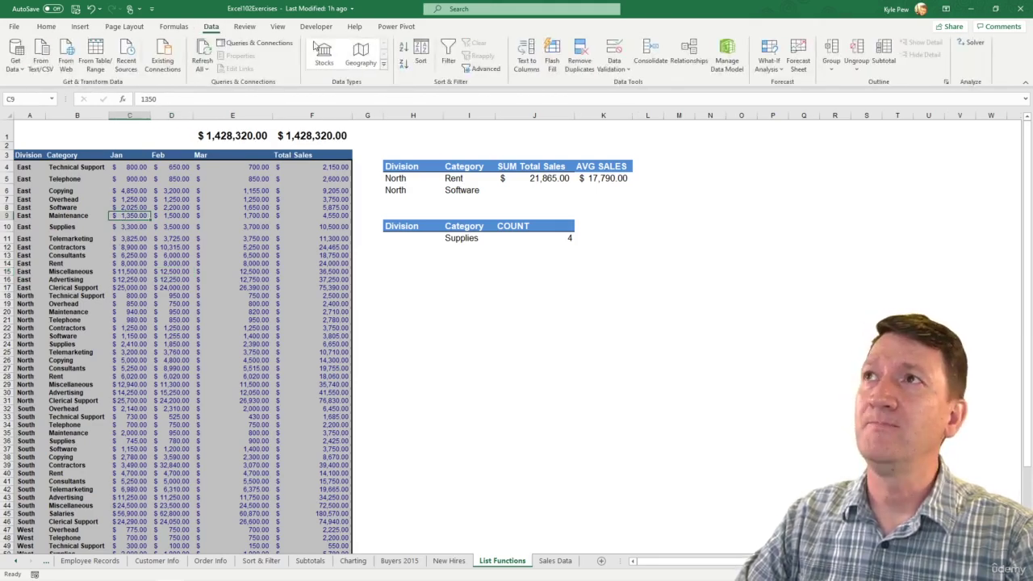
{"action": "left_click", "coordinate": [448, 53]}
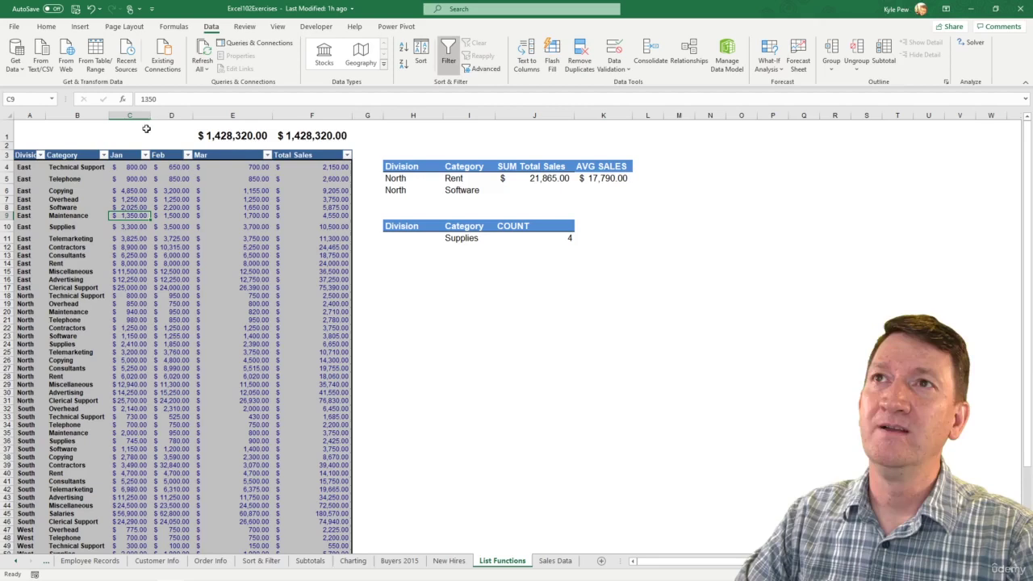
{"action": "left_click", "coordinate": [39, 155]}
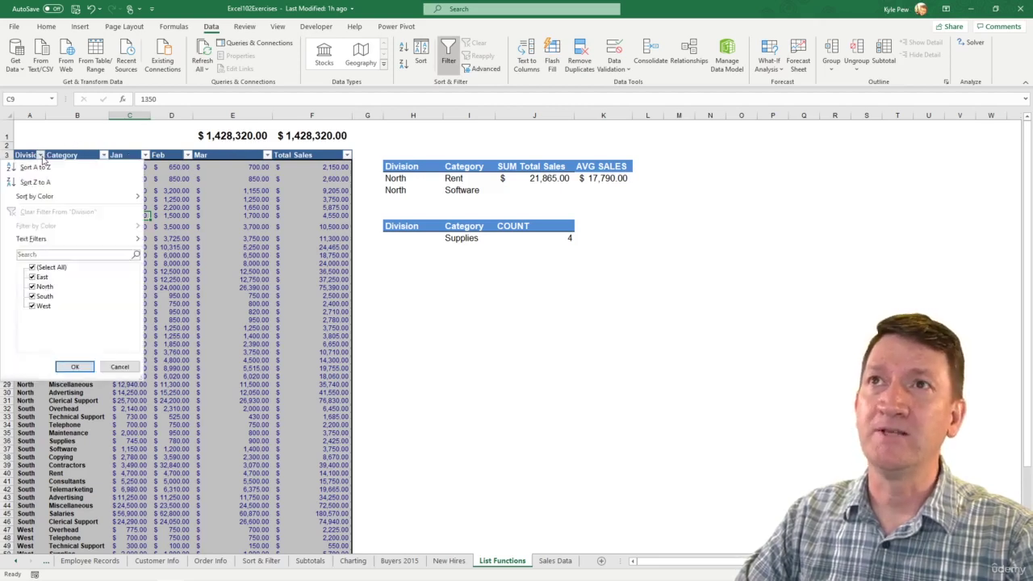
{"action": "left_click", "coordinate": [33, 268]}
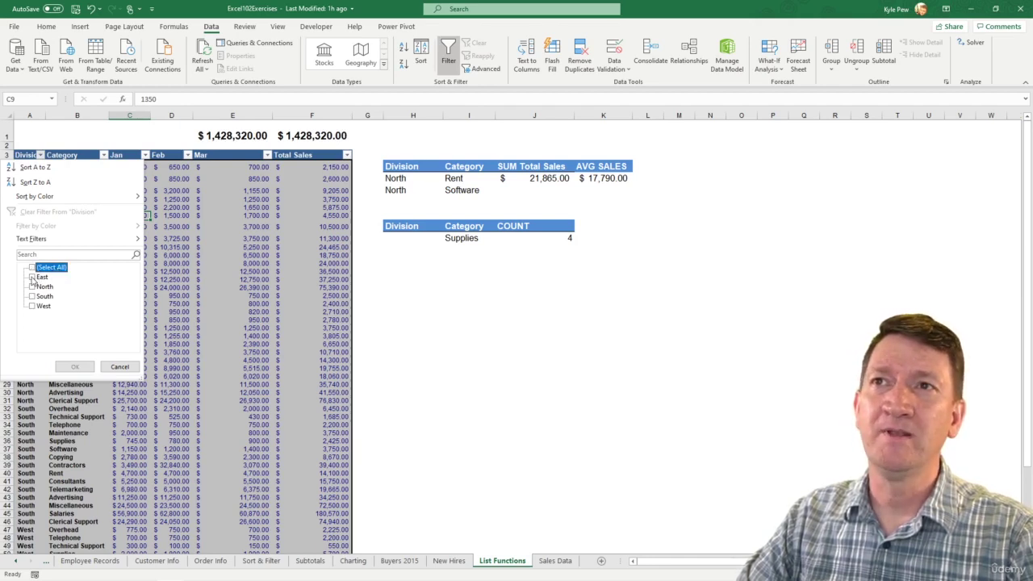
{"action": "left_click", "coordinate": [32, 276]}
{"action": "left_click", "coordinate": [72, 367]}
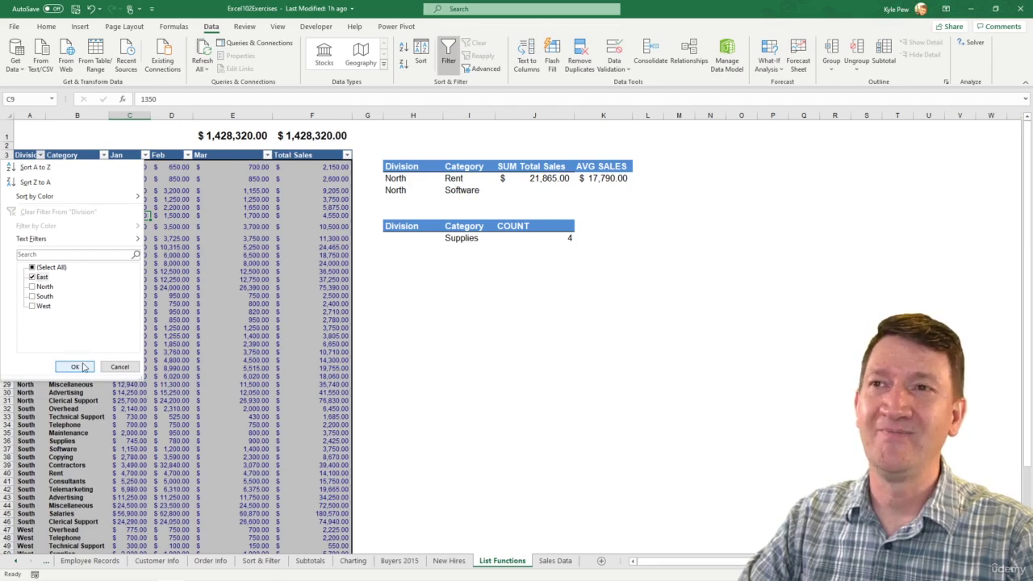
{"action": "left_click", "coordinate": [84, 367]}
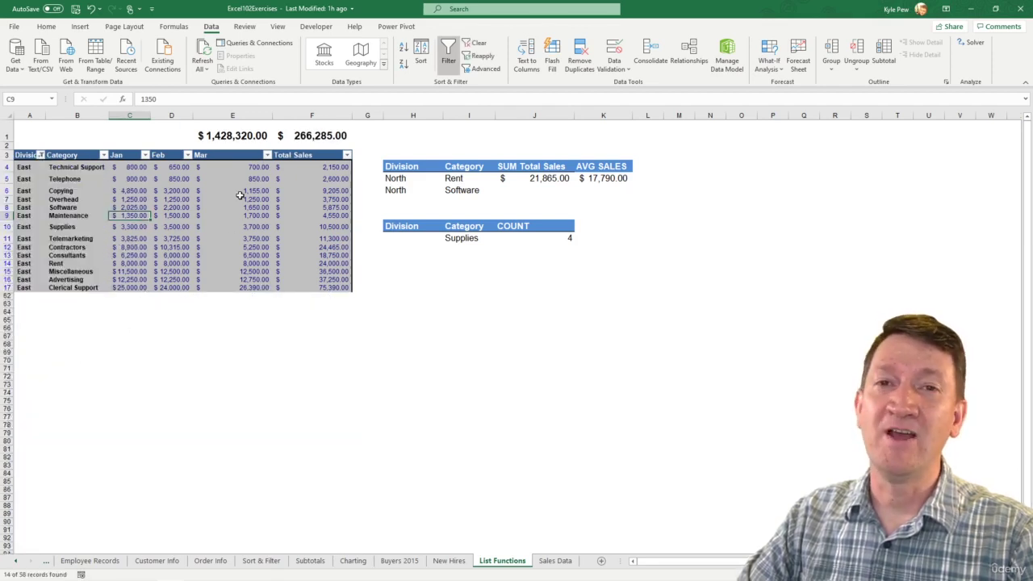